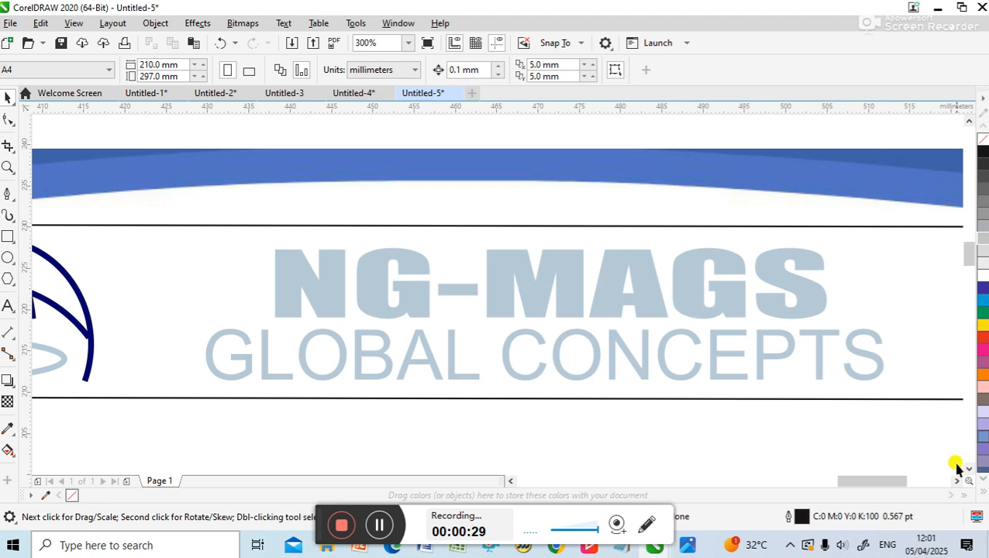
Examine the NG-MAGS GLOBAL CONCEPTS letterhead header and the enlarged globe logo on the page
drag(882, 480, 856, 477)
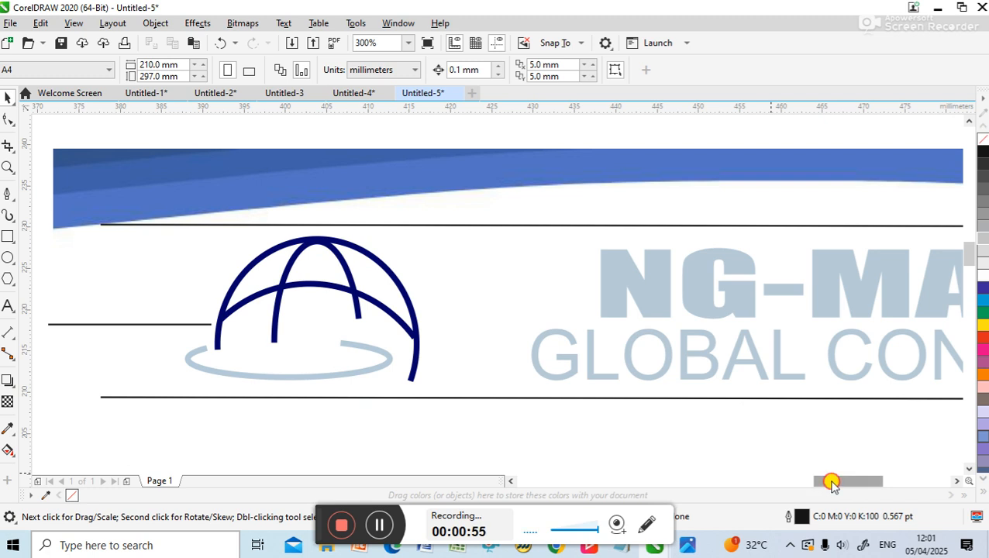
drag(831, 482, 824, 483)
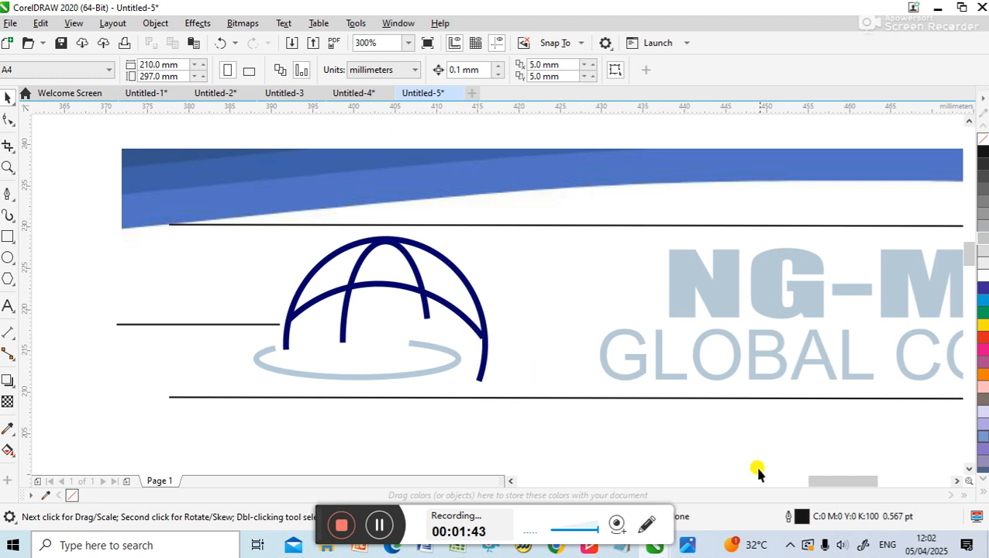
drag(820, 481, 669, 479)
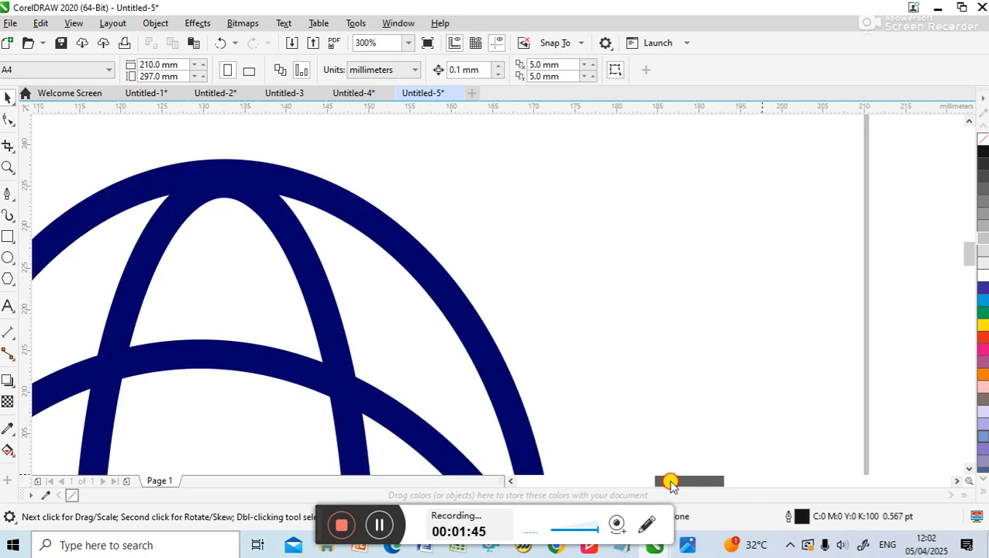
scroll(571, 385, down, 3)
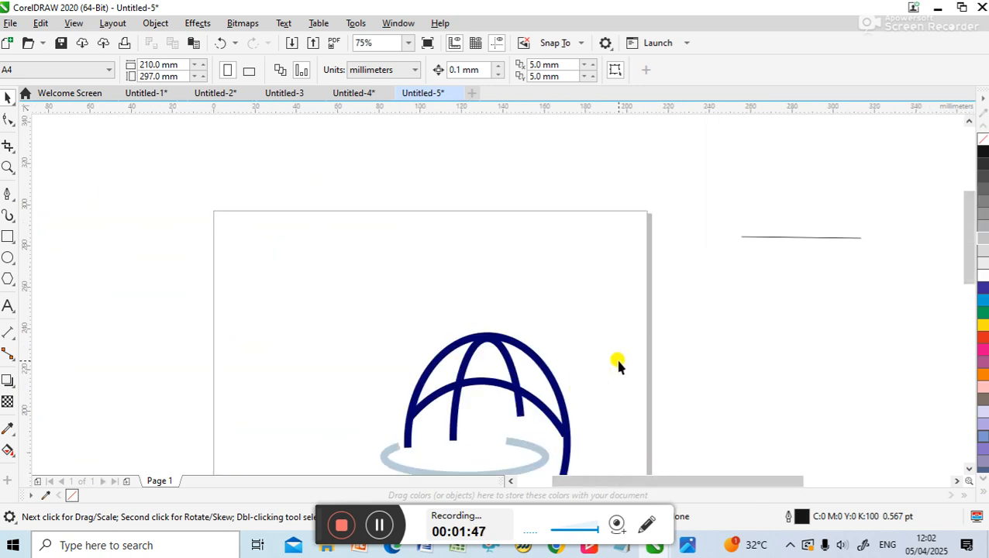
drag(967, 237, 966, 269)
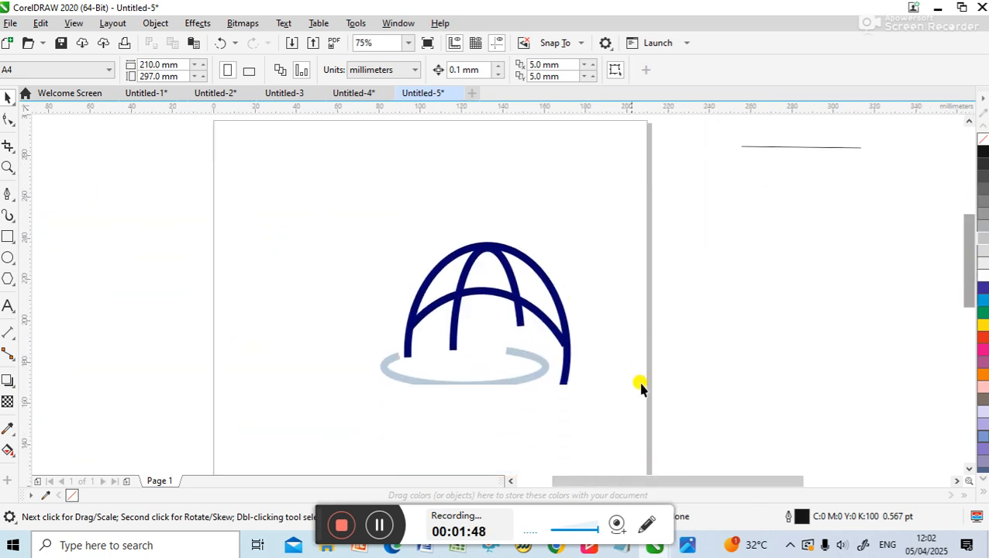
scroll(698, 378, down, 1)
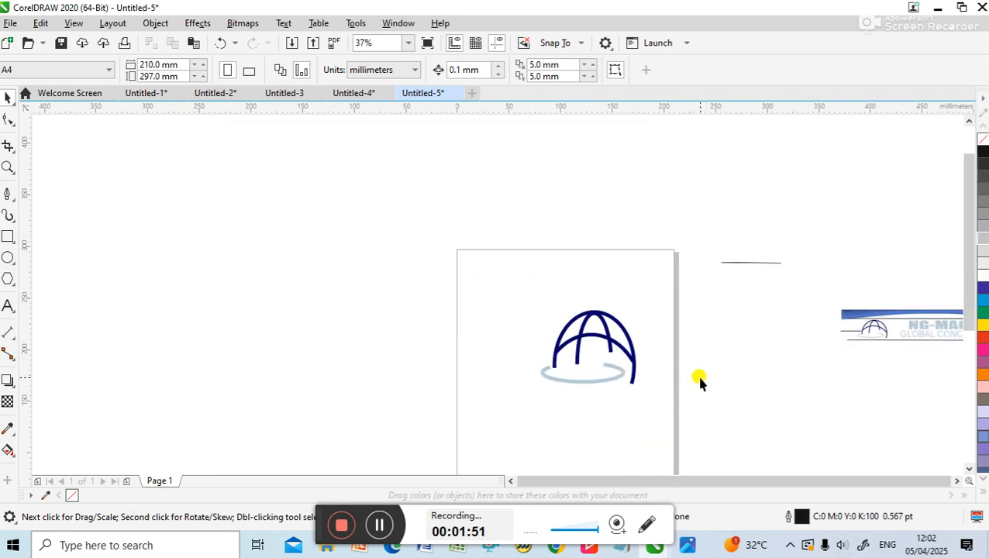
drag(967, 231, 966, 229)
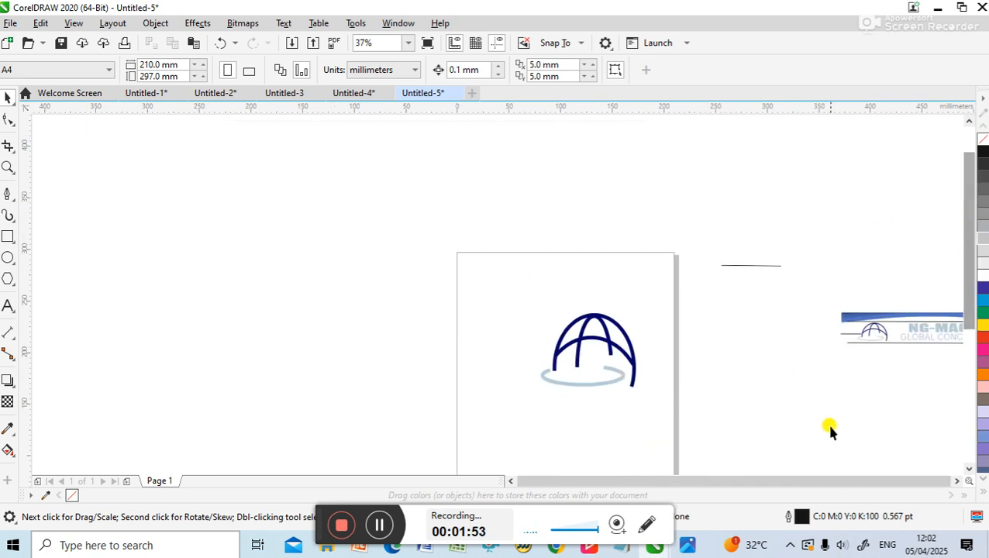
scroll(713, 390, up, 1)
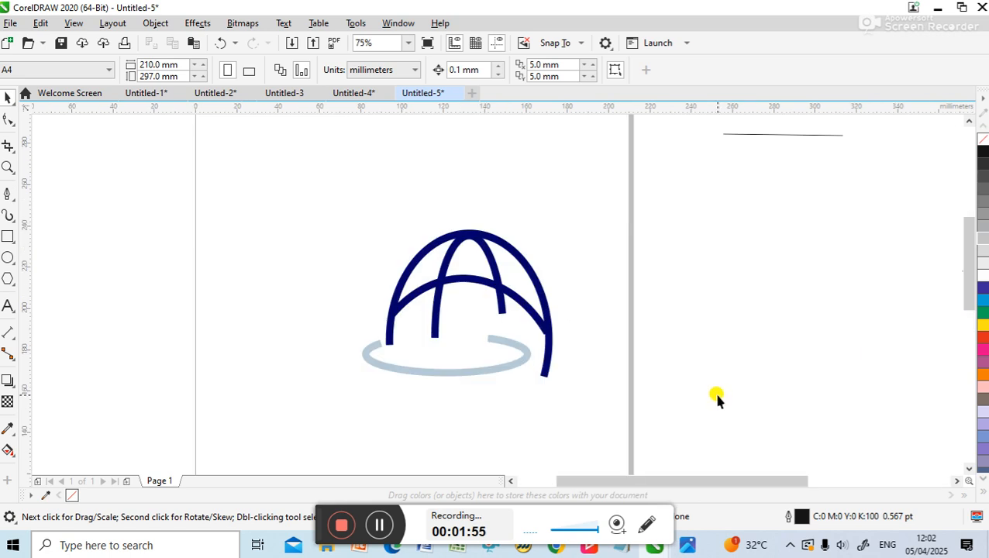
Pull the globe logo apart by moving the narrow arch, the large outer arch and the light blue base ring away from each other
click(521, 363)
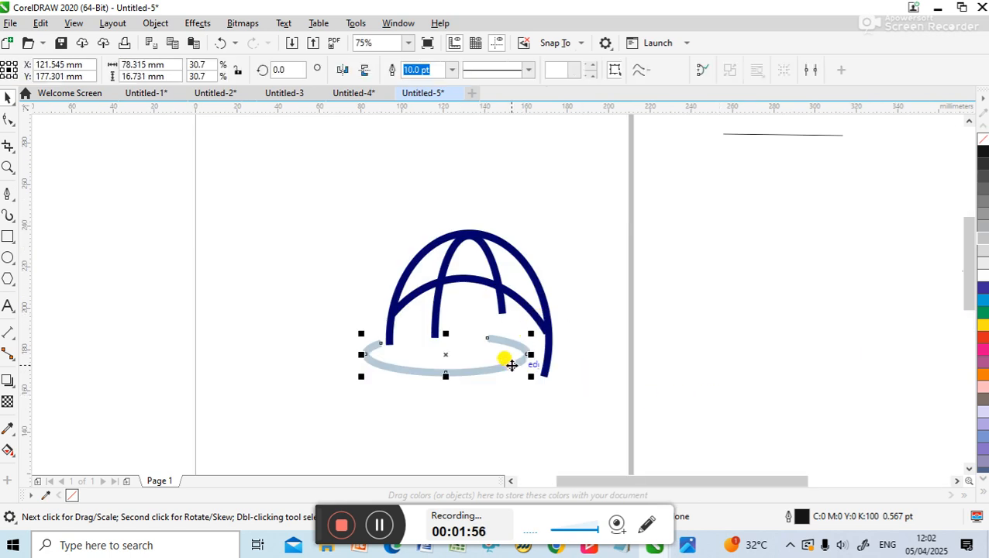
click(496, 302)
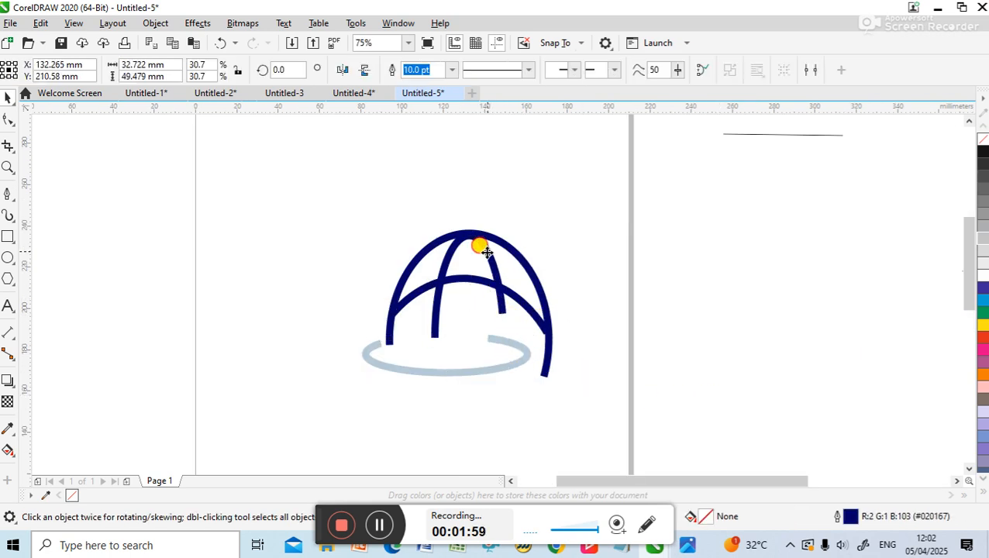
drag(486, 252, 593, 201)
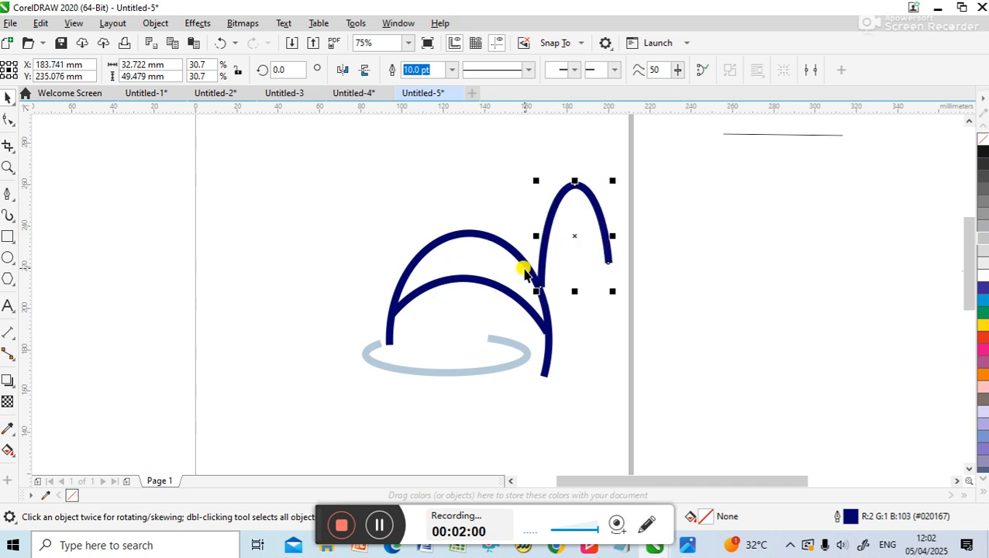
click(519, 258)
drag(519, 257, 380, 228)
click(485, 277)
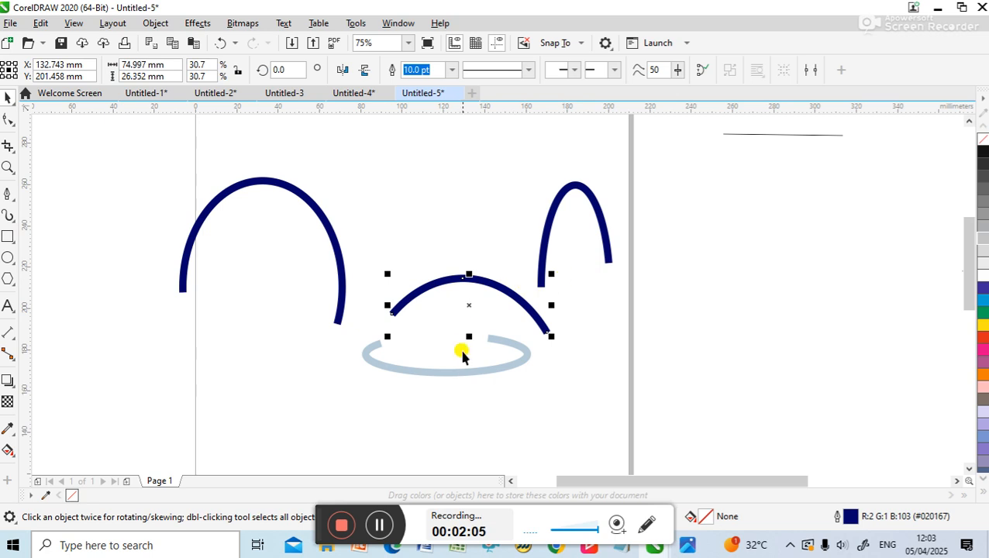
drag(463, 365, 476, 394)
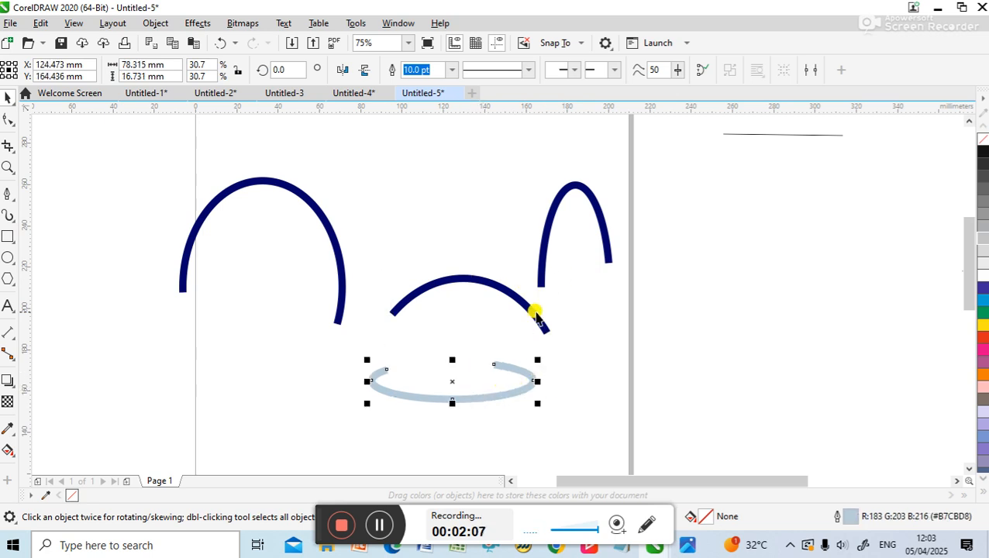
Undo the moves of the logo curves so that the globe is reassembled, keeping the drawn objects on the page
click(220, 45)
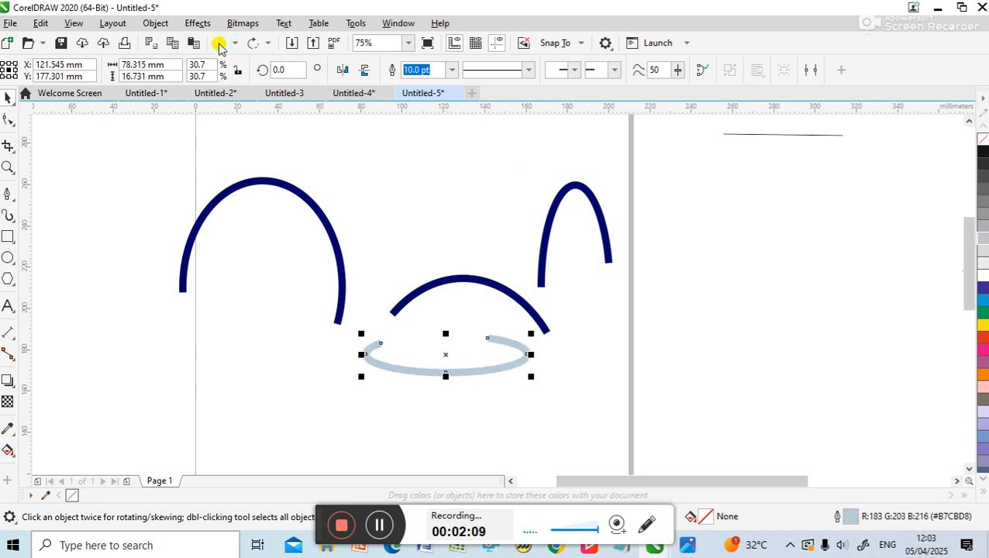
click(220, 45)
click(220, 44)
click(220, 45)
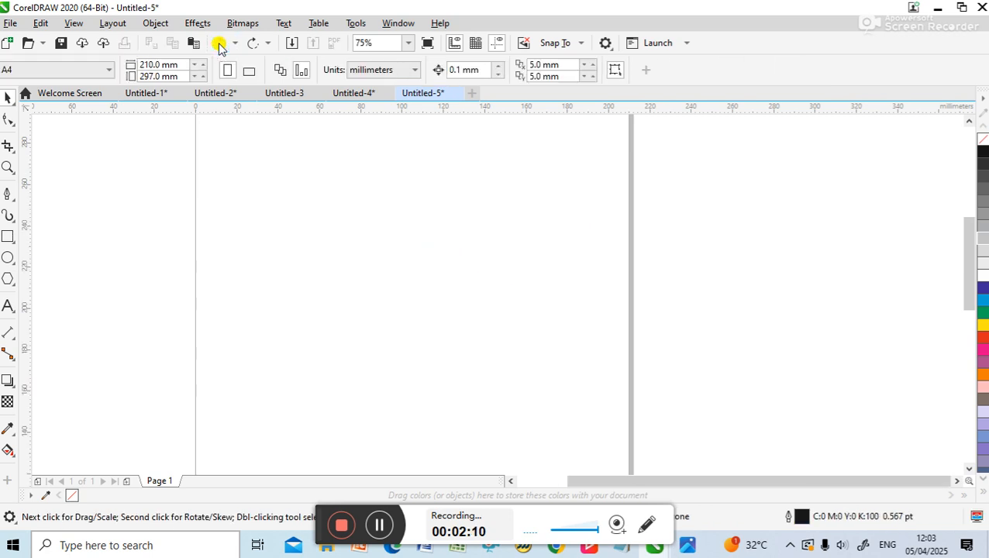
click(253, 44)
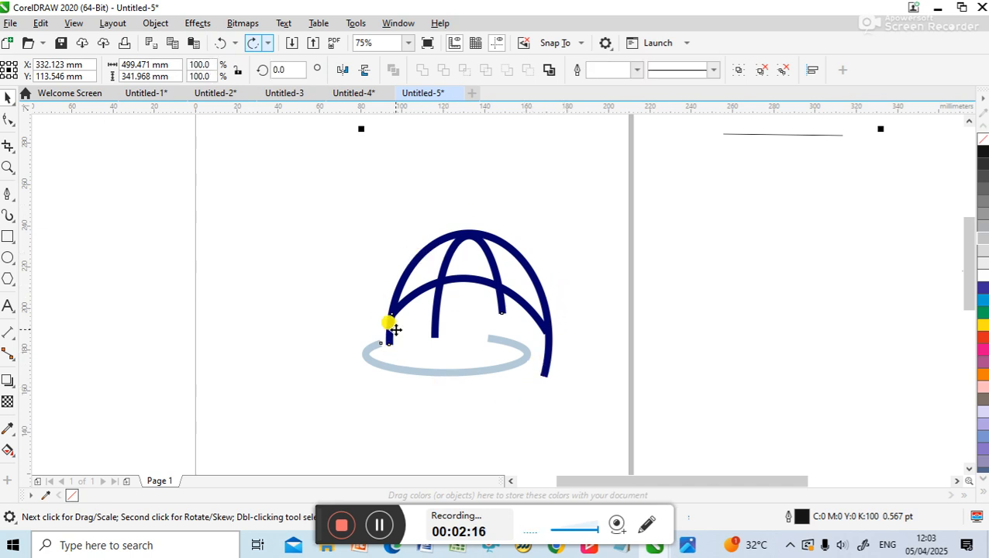
Draw an ellipse about 69 by 61 mm beside the globe logo and convert it to an arc from 0° to 270°
click(9, 258)
drag(130, 225, 278, 358)
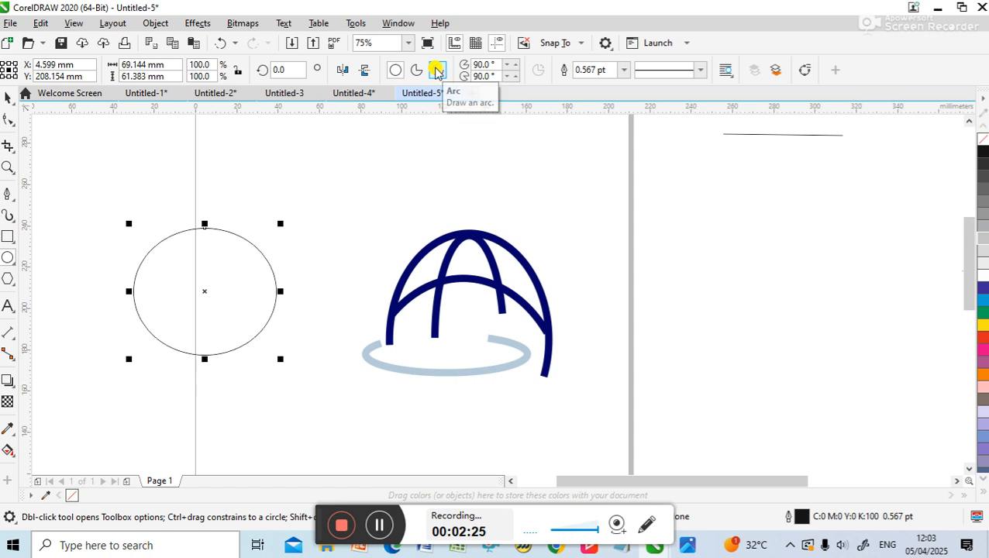
click(436, 71)
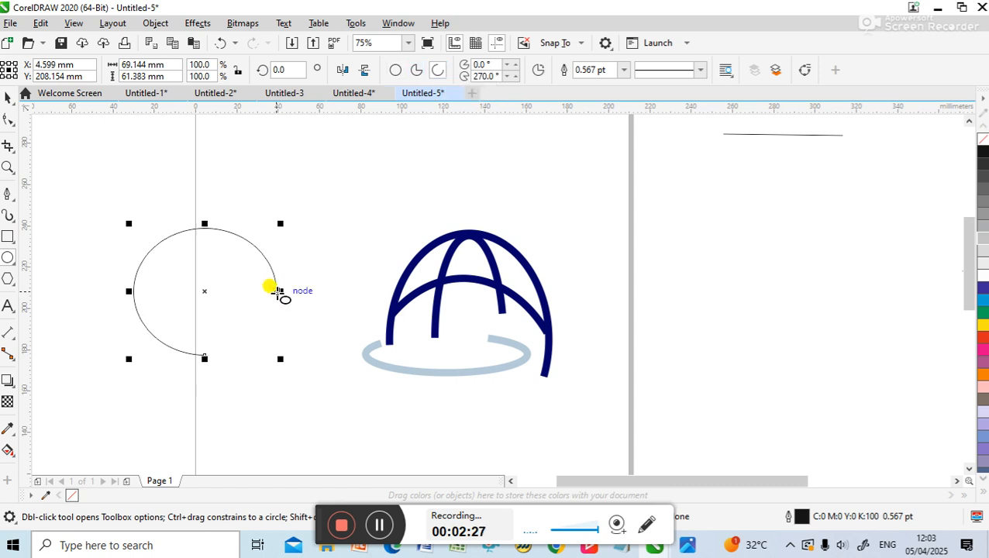
drag(278, 292, 255, 247)
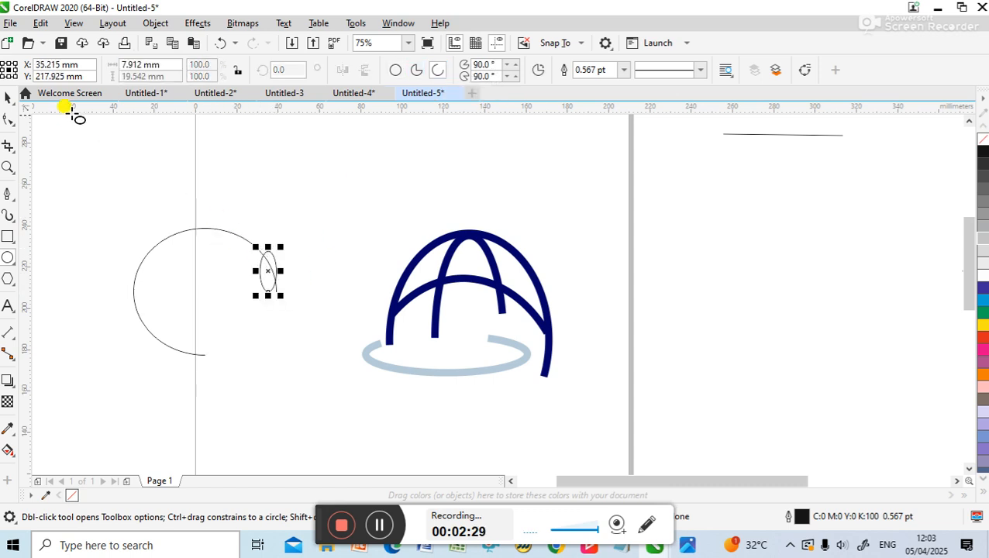
click(221, 43)
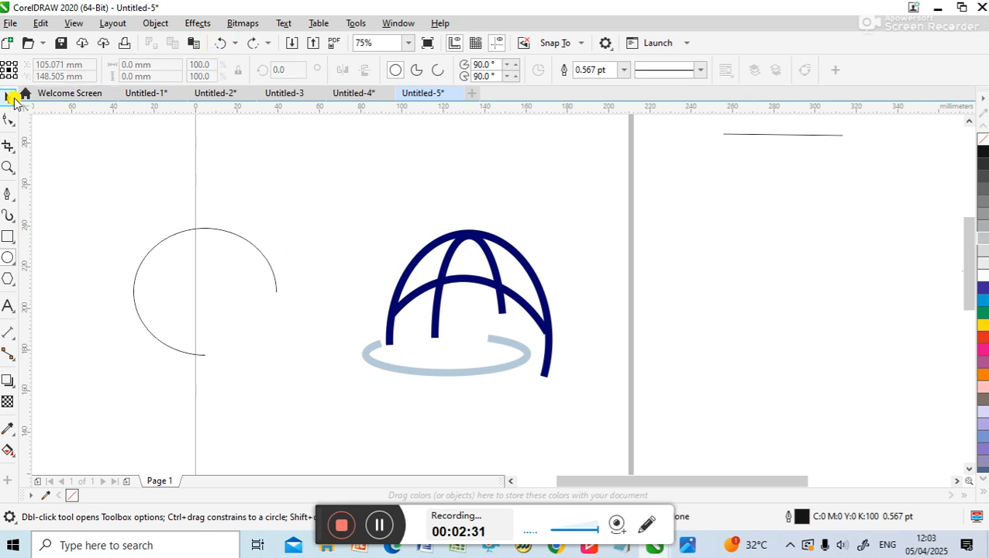
Enlarge the arc to about 75 by 65 mm farther up beside the page edge and rotate it by about 107°
click(10, 98)
click(243, 245)
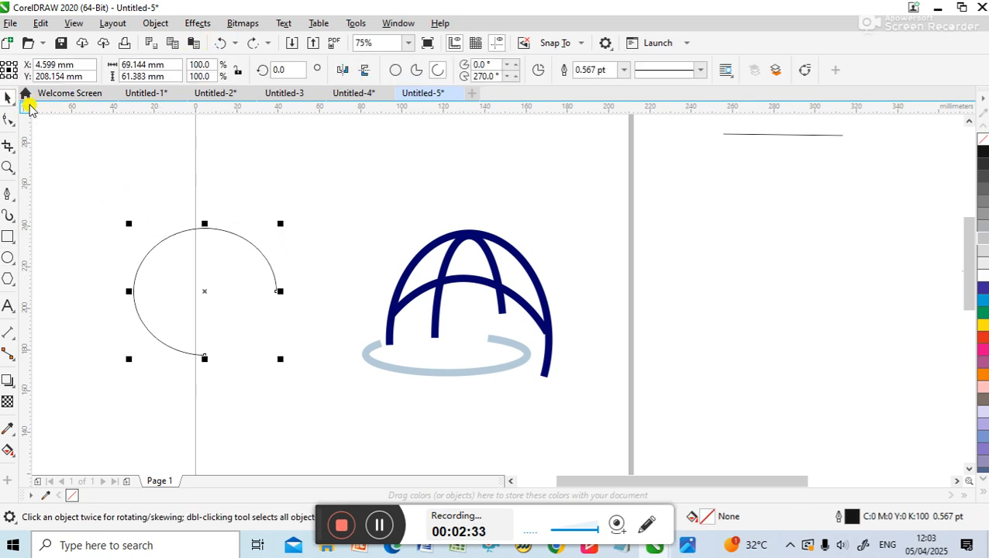
drag(277, 290, 235, 157)
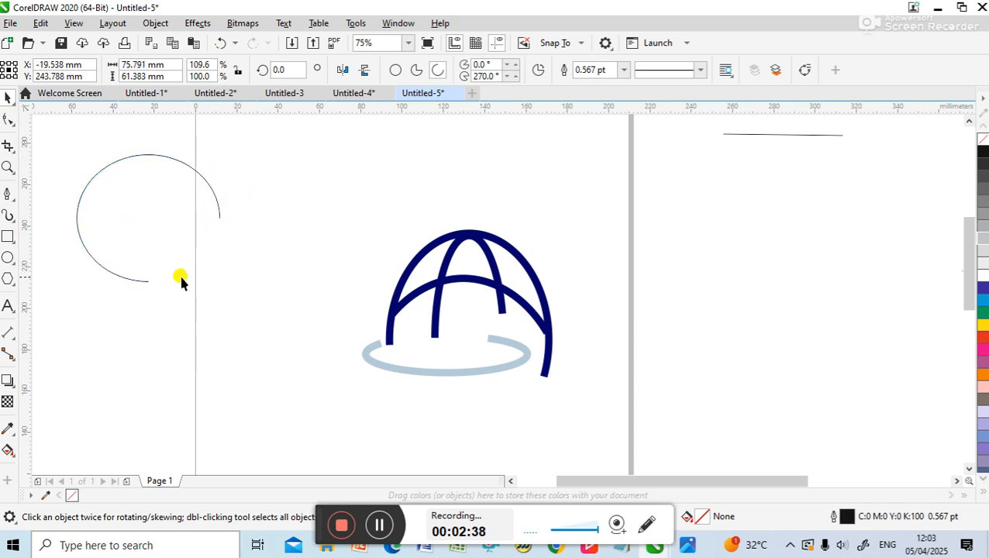
mouse_move(154, 284)
mouse_down()
mouse_move(122, 279)
mouse_move(98, 257)
mouse_move(130, 290)
mouse_move(105, 291)
mouse_move(155, 291)
mouse_up()
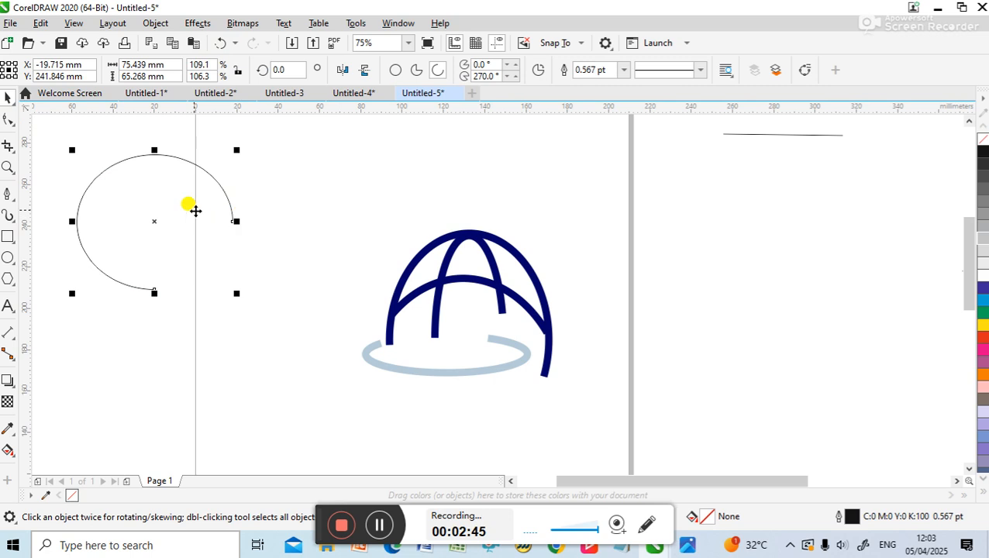
click(231, 193)
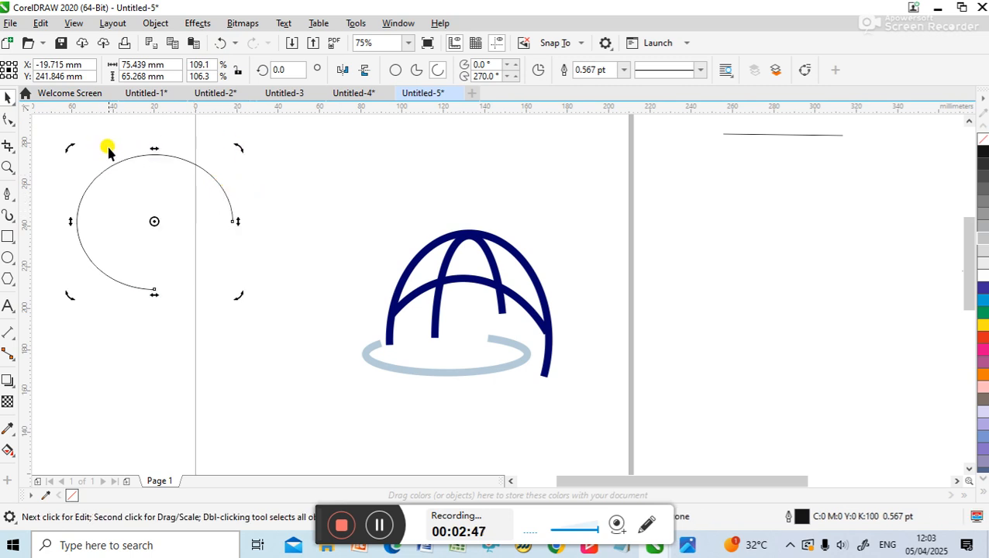
drag(236, 148, 138, 203)
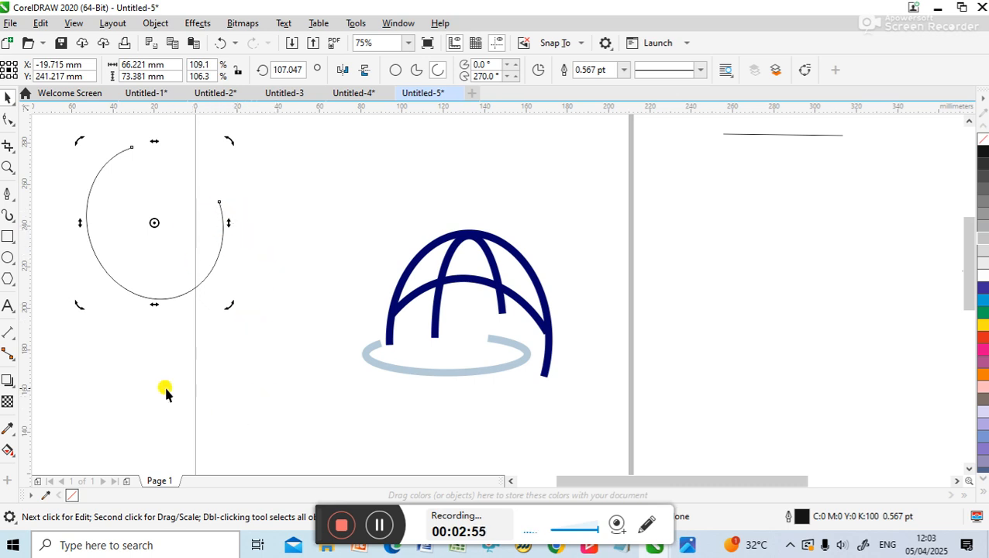
Draw a circle about 69 mm in diameter below the arc, convert it to a pie and stretch it to about 87 mm wide
click(8, 265)
mouse_move(136, 398)
mouse_down()
mouse_move(223, 342)
mouse_move(288, 322)
mouse_up()
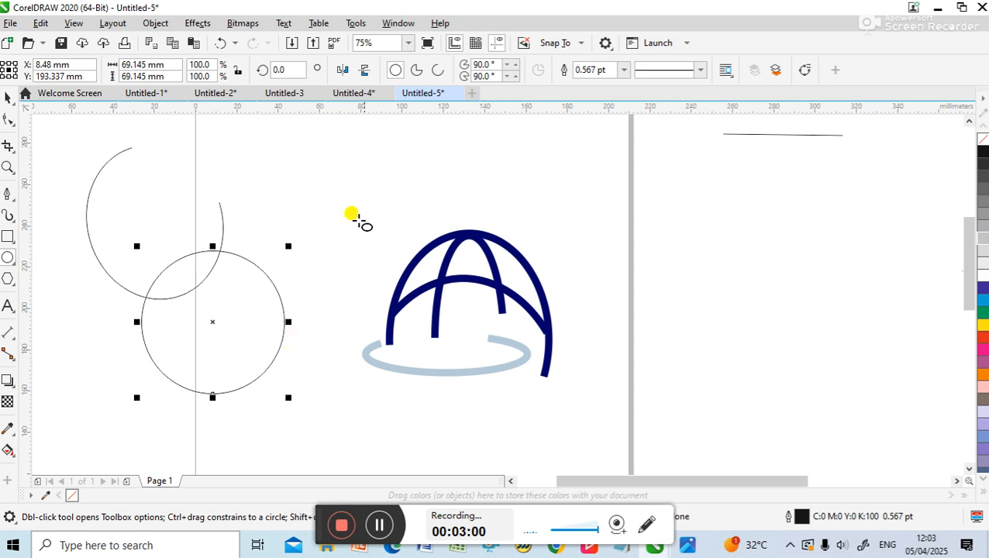
click(415, 72)
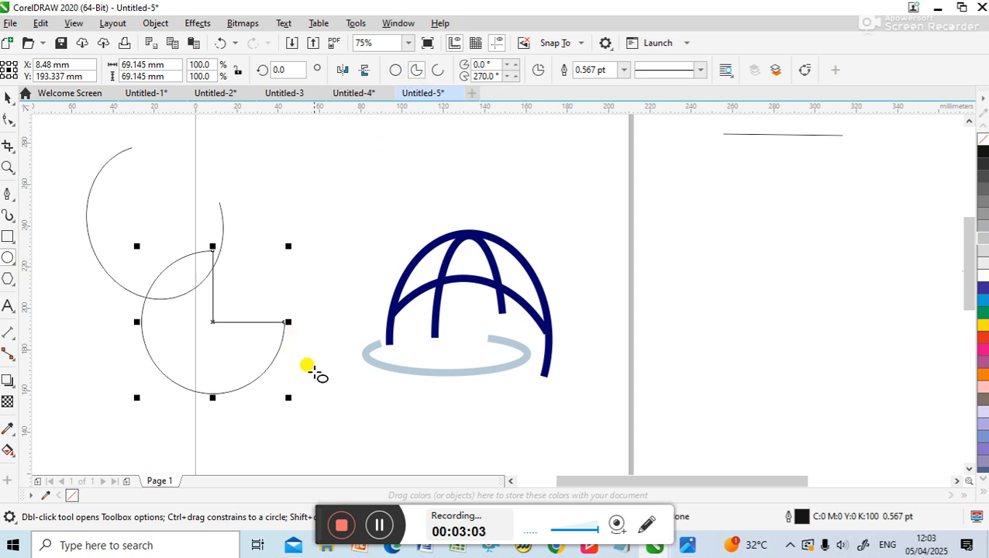
click(7, 98)
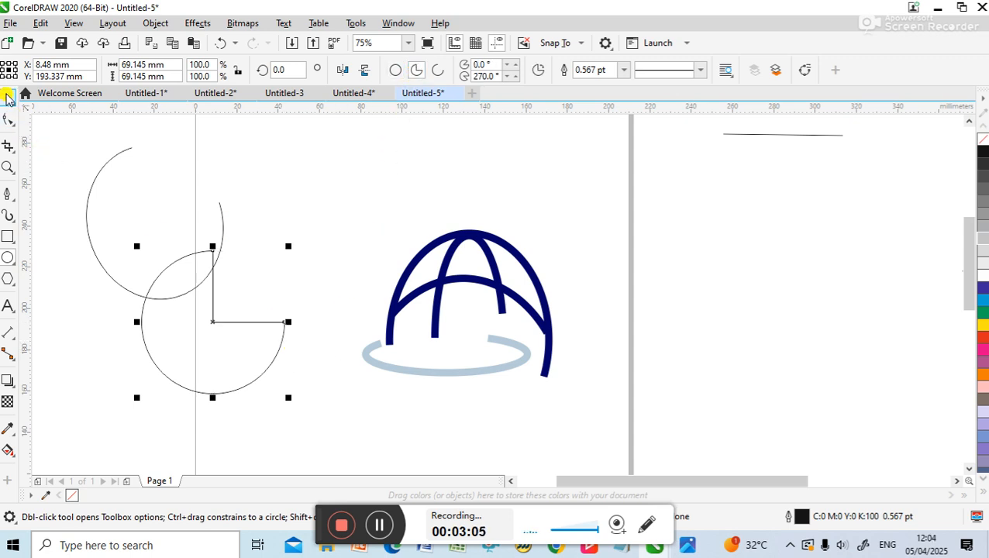
drag(284, 322, 324, 363)
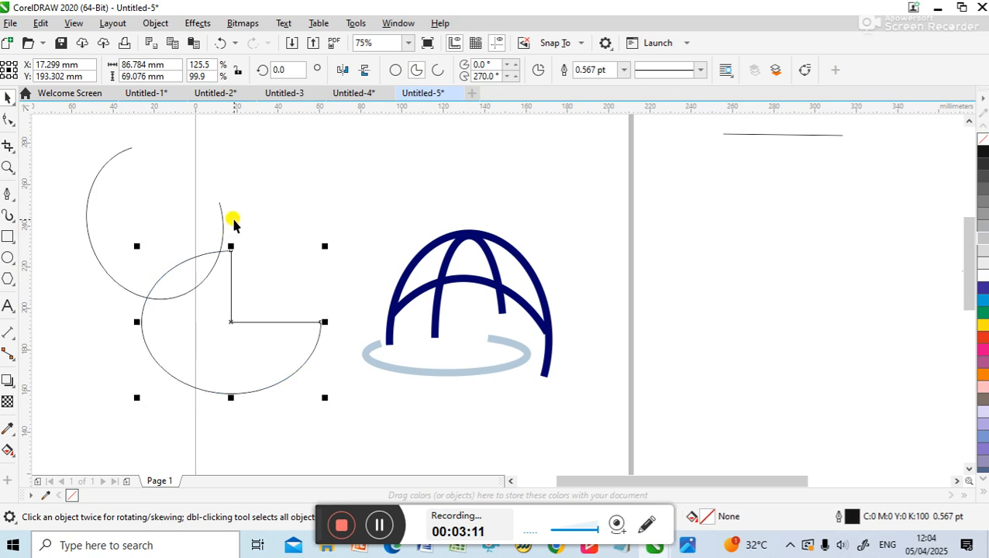
Reshape the rotated arc with the Shape tool into a pie spanning about 100° to 343°
click(219, 225)
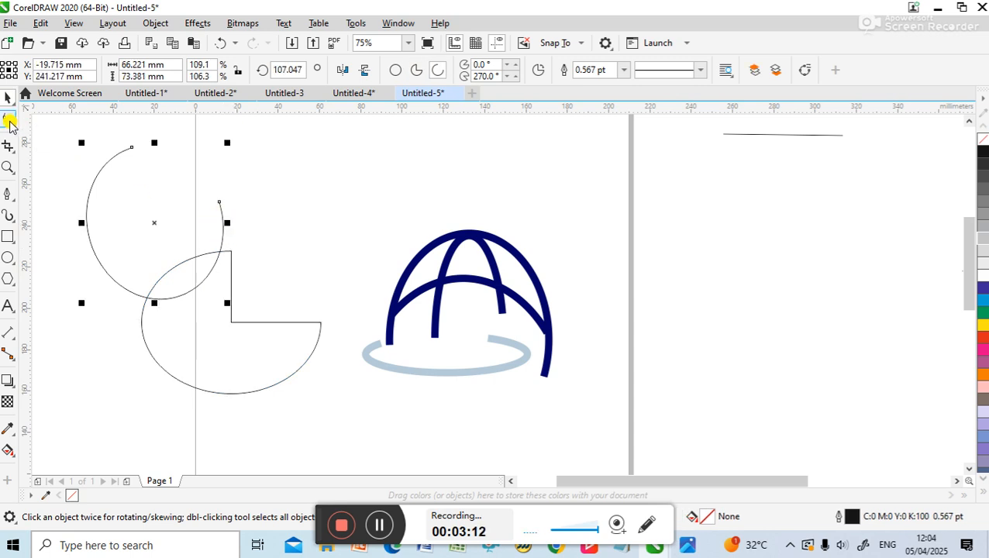
click(8, 120)
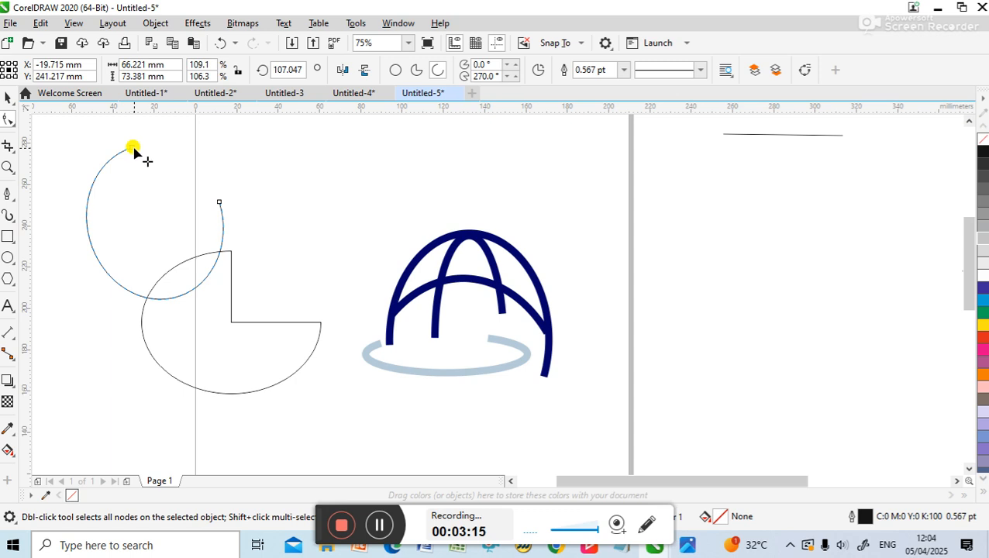
drag(133, 147, 161, 171)
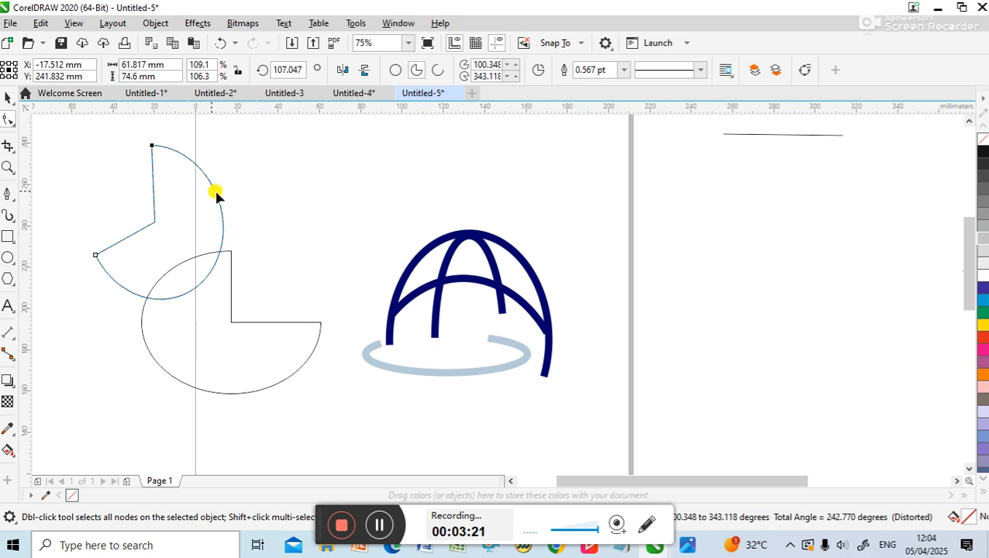
click(8, 97)
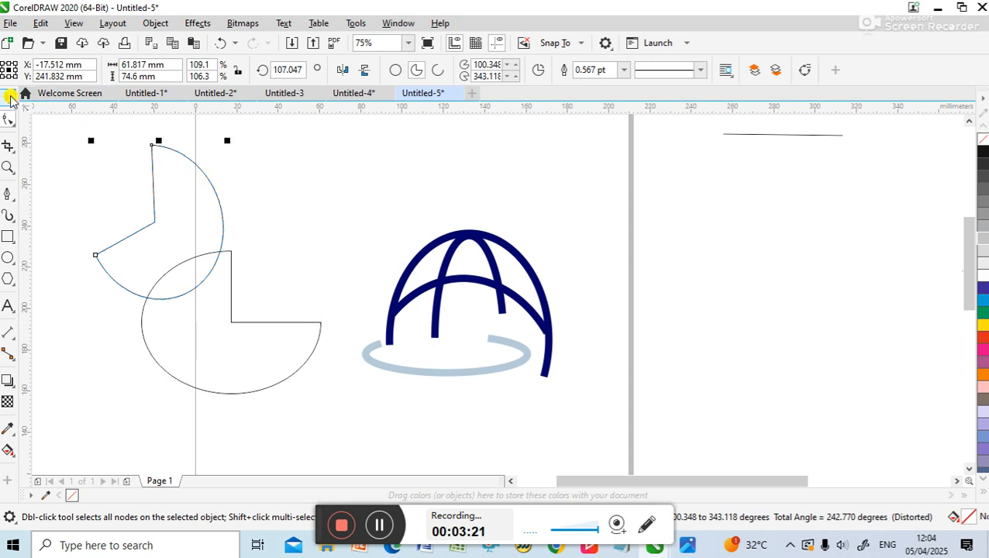
click(177, 203)
click(155, 199)
click(211, 213)
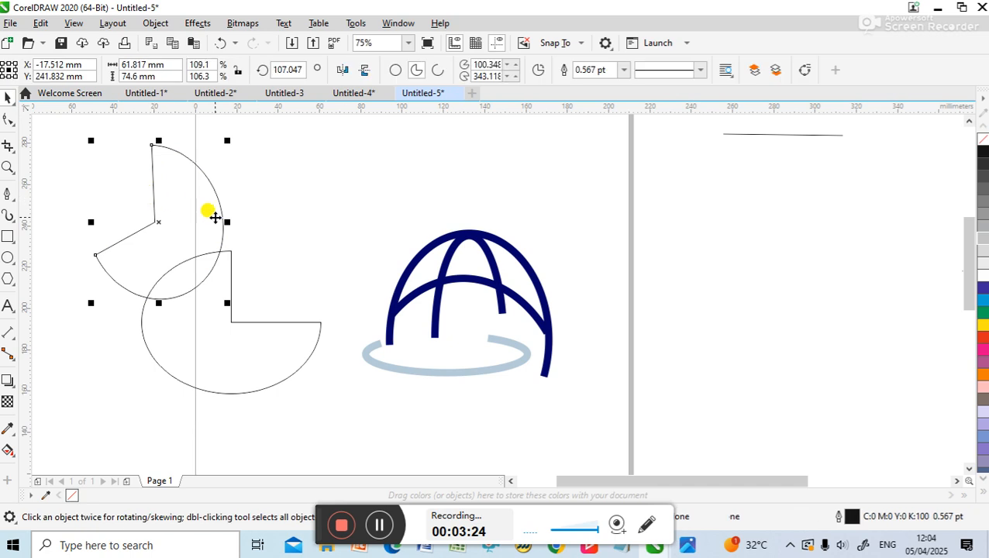
click(254, 324)
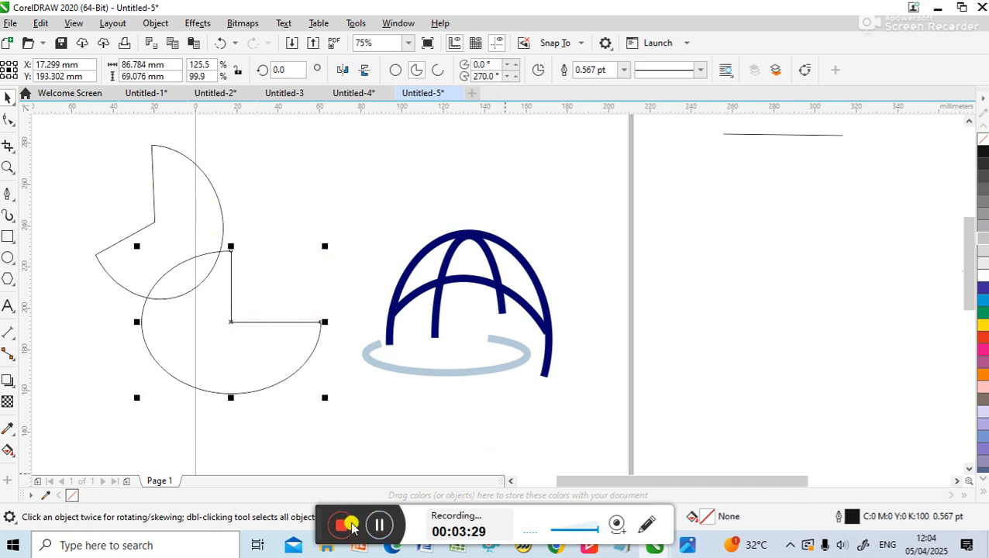
Convert the rotated upper pie to an open arc
key(Escape)
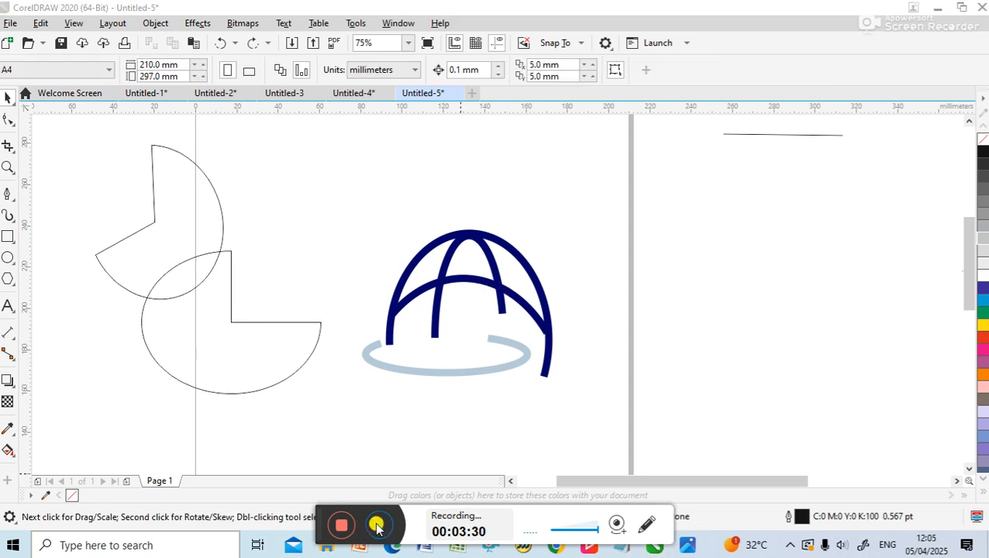
click(214, 187)
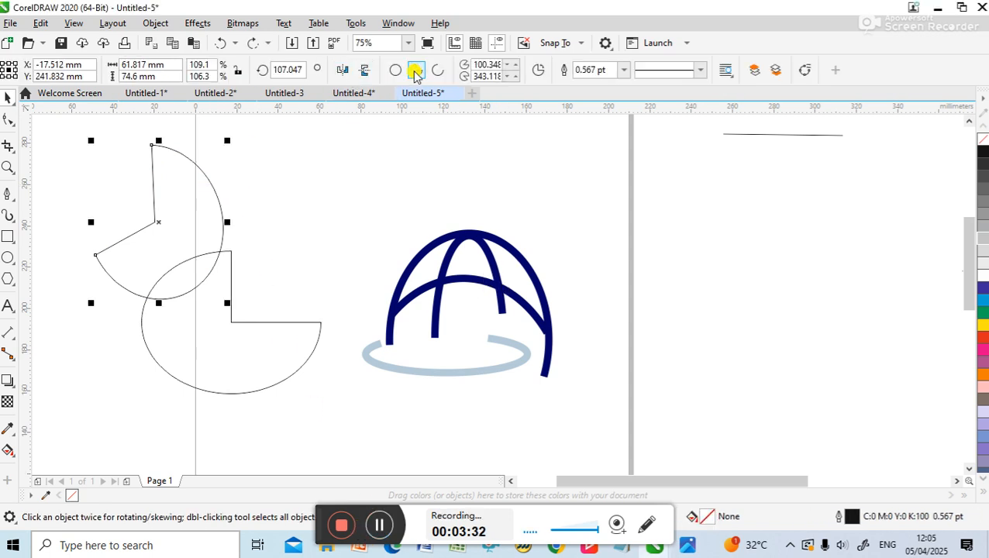
click(438, 70)
click(279, 328)
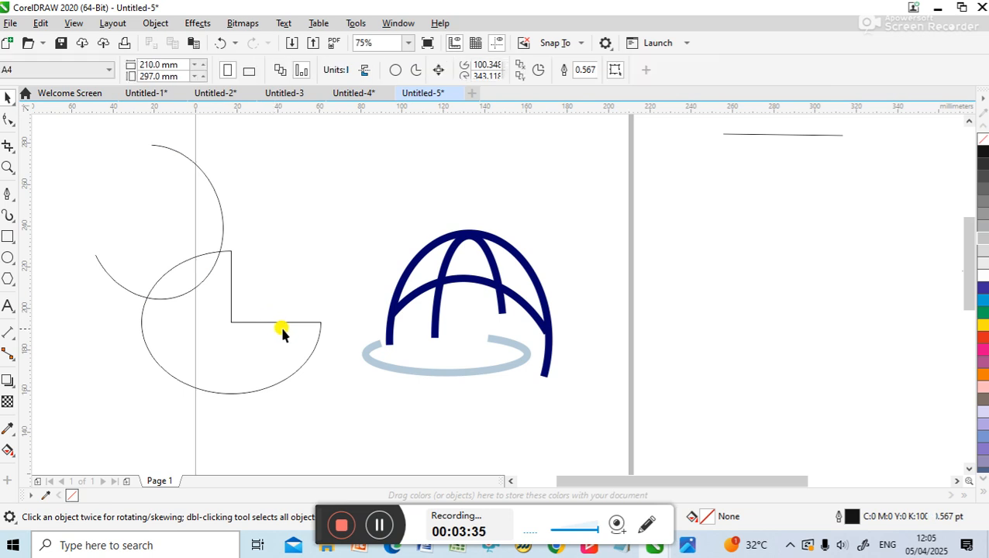
Convert the wide lower pie beside the globe logo to an open arc
click(282, 321)
click(284, 322)
click(289, 329)
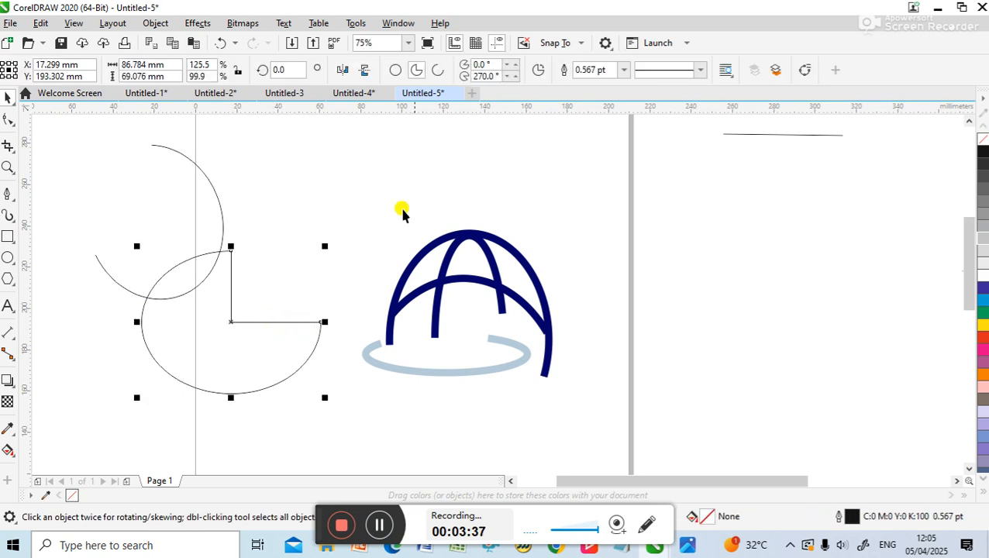
click(438, 70)
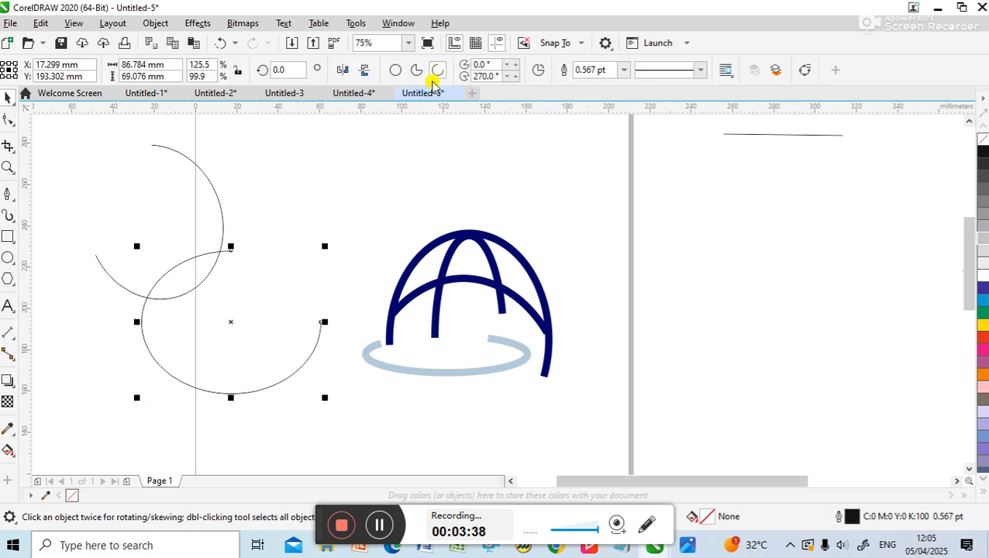
click(322, 337)
click(293, 367)
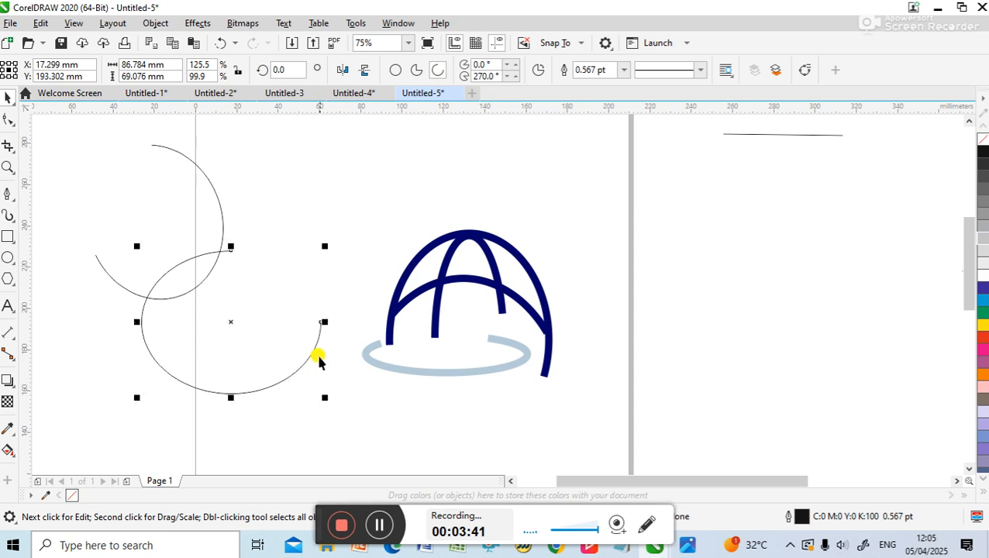
Set the upper arc's outline width to 3 pt
click(186, 159)
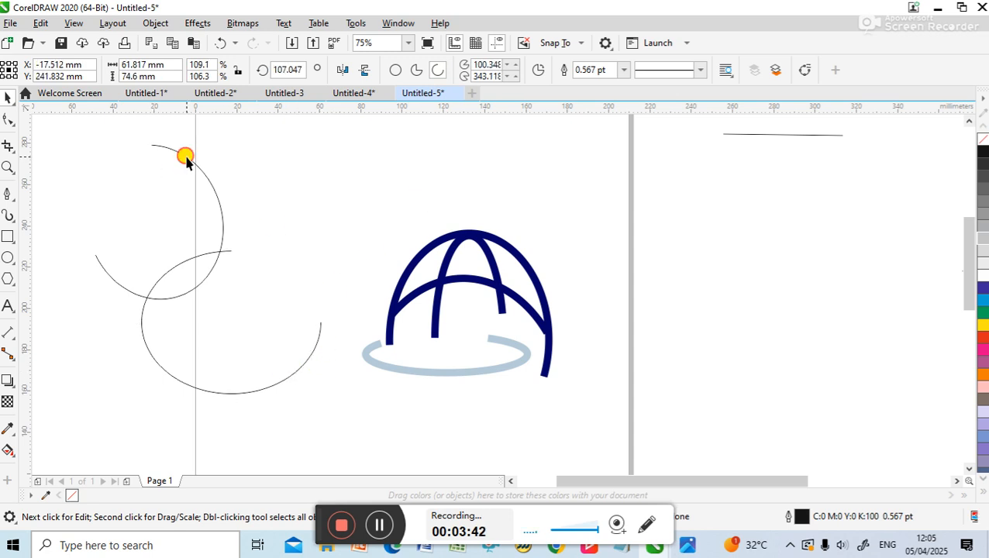
double_click(595, 69)
text(3)
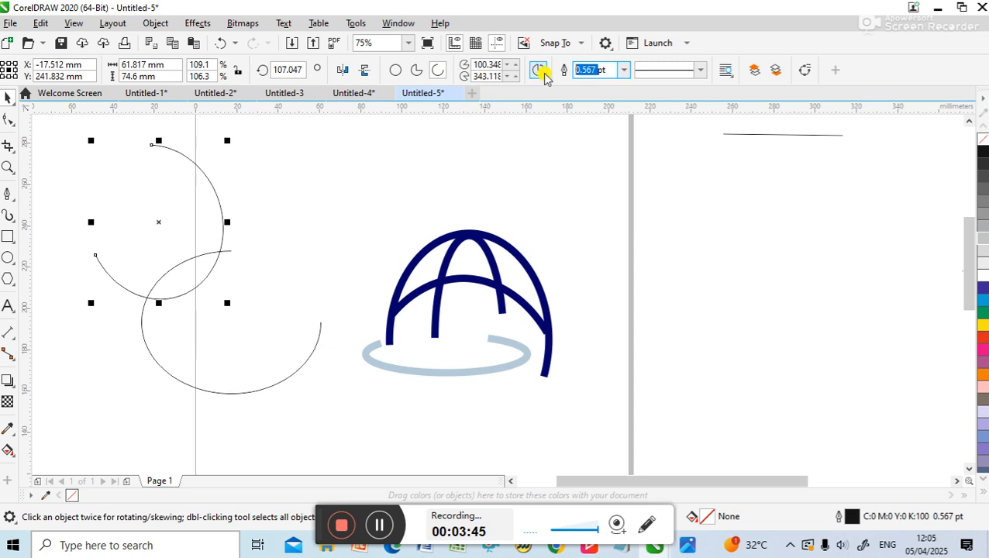
key(Return)
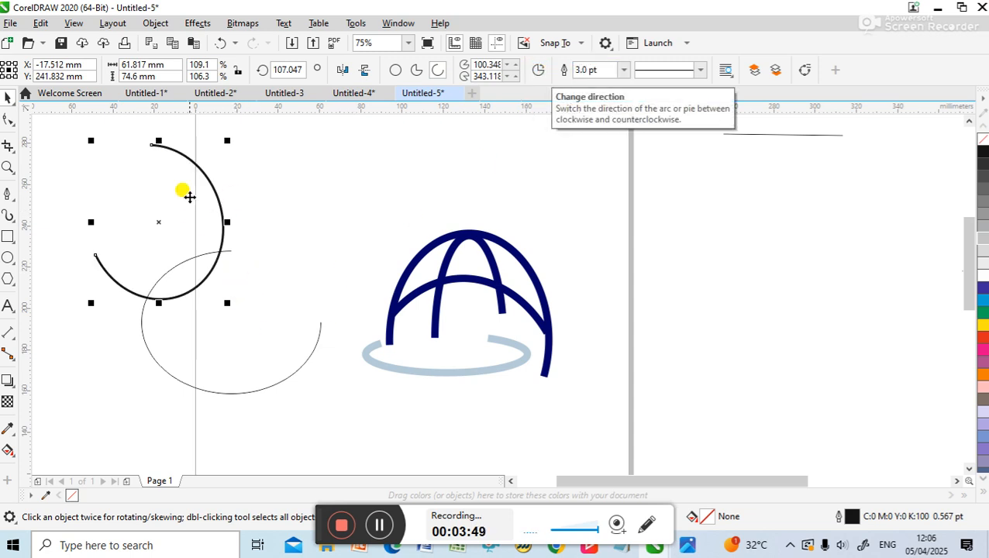
Rotate the upper arc to an angle of about 264° so that its opening faces downward
click(267, 185)
click(179, 171)
click(174, 155)
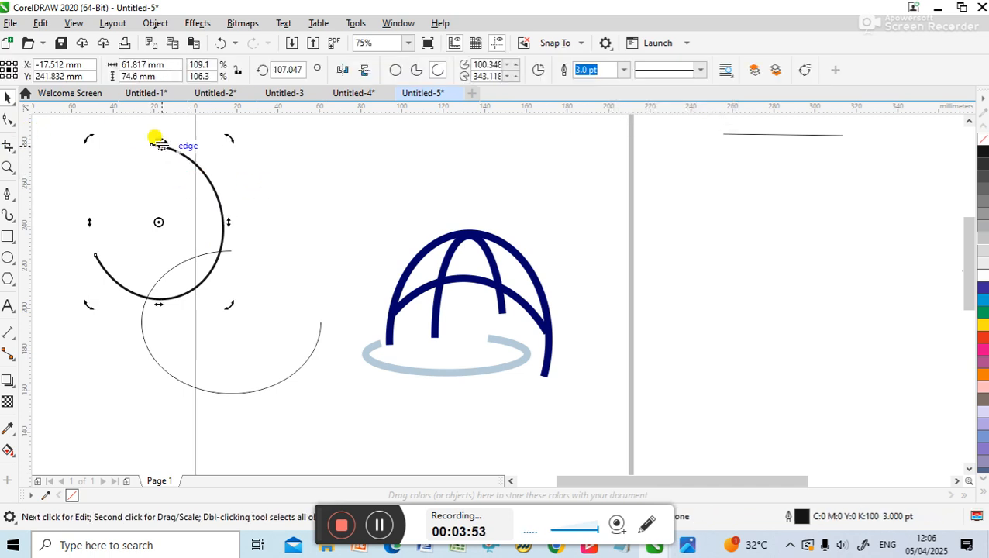
drag(225, 135, 260, 200)
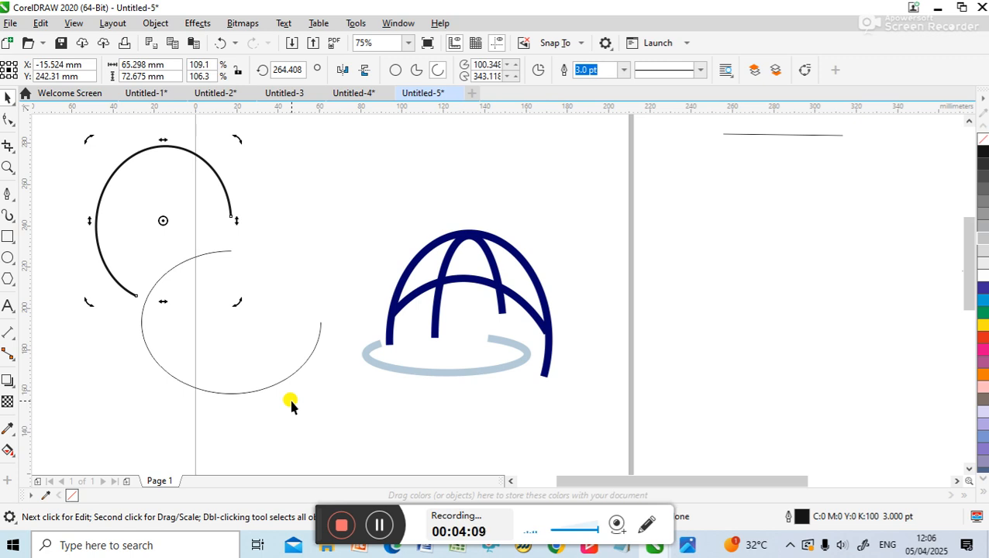
Look through the letterhead designs in Untitled-1 and Untitled-2 and examine the TCL logo's letter shapes up close
click(137, 91)
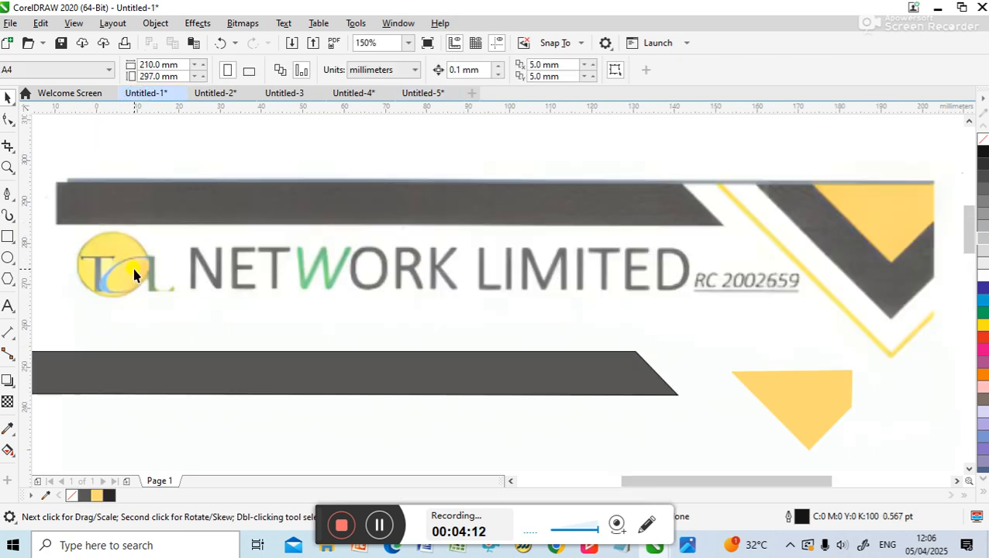
click(206, 93)
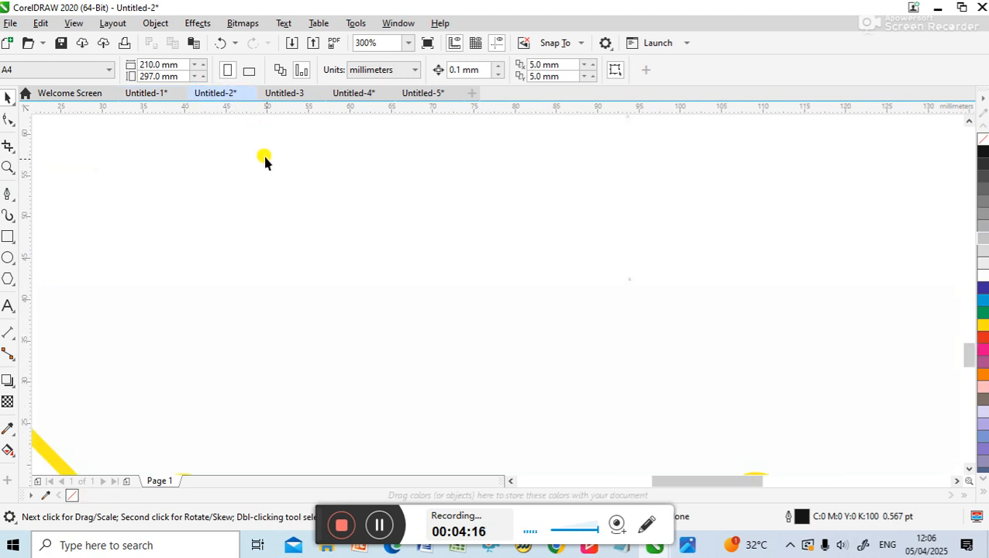
scroll(265, 165, down, 3)
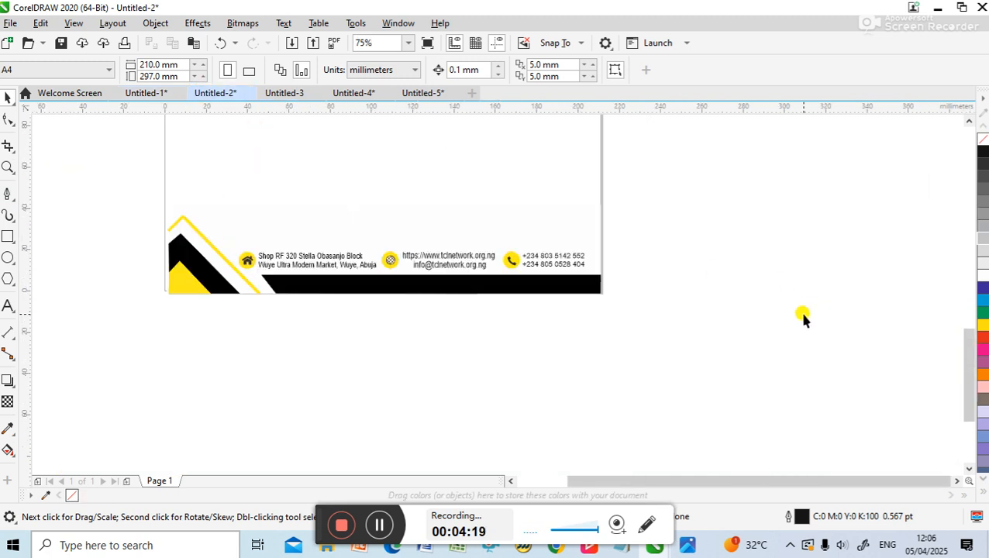
scroll(802, 318, up, 1)
drag(969, 375, 971, 229)
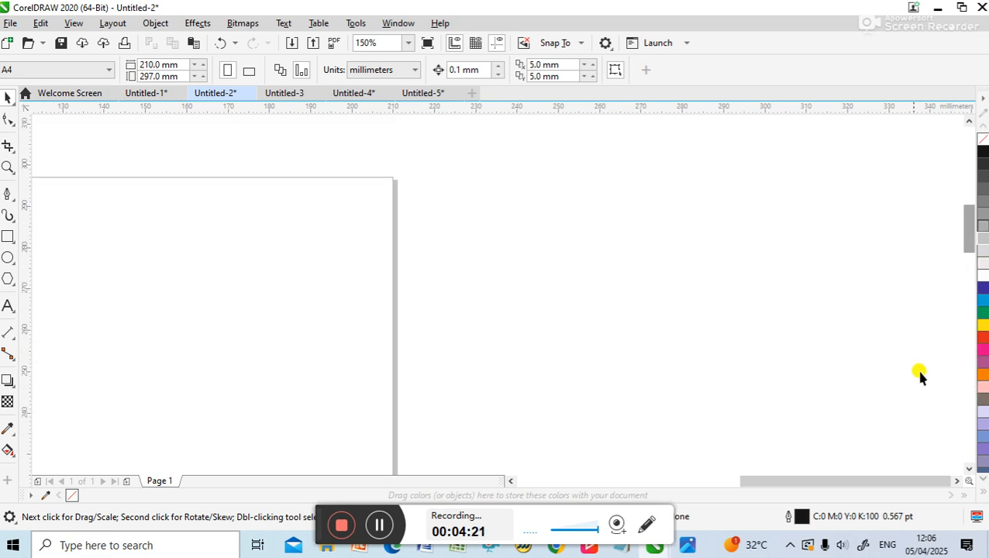
drag(903, 483, 656, 470)
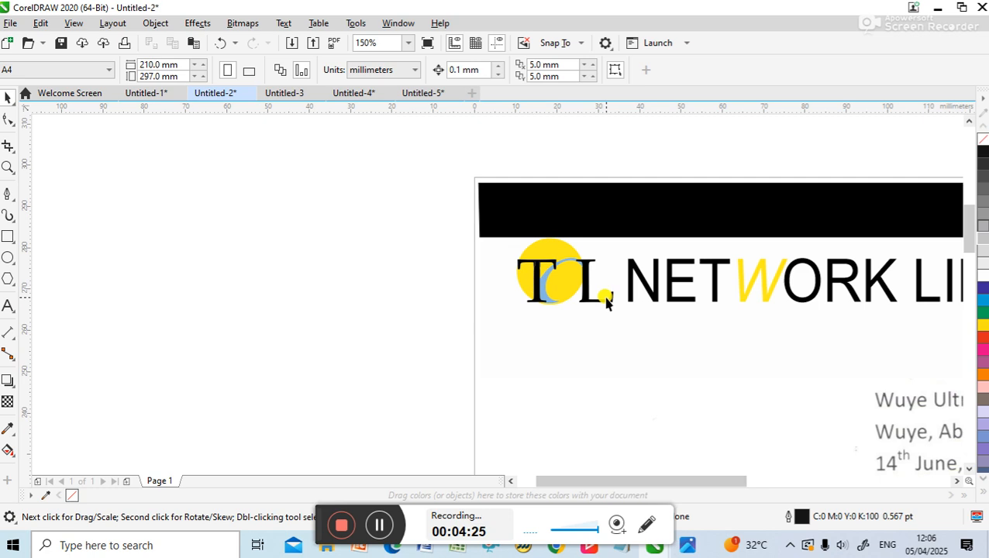
scroll(609, 303, up, 2)
scroll(605, 298, up, 2)
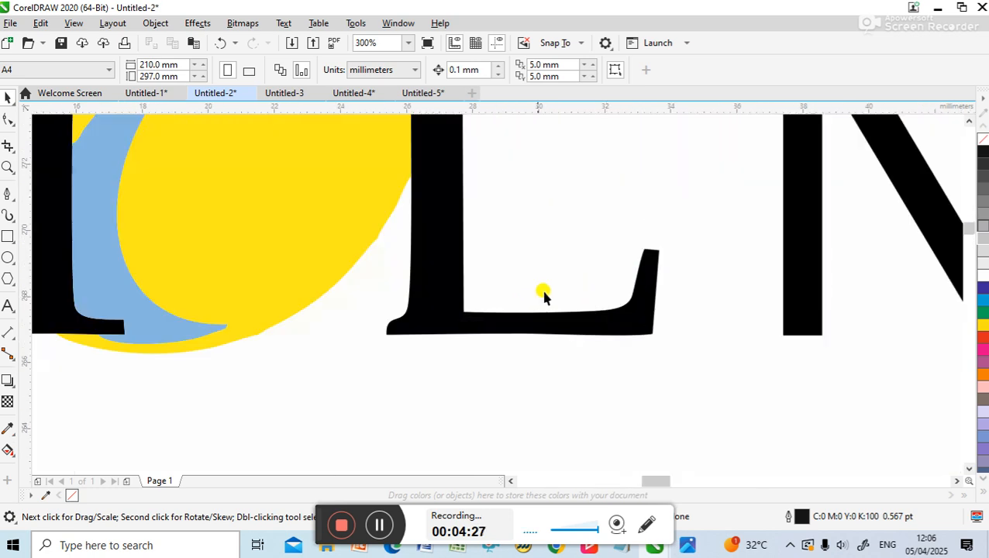
Return to the Untitled-5 document and examine the curves of the globe logo up close
click(421, 93)
scroll(464, 262, up, 2)
scroll(475, 268, up, 2)
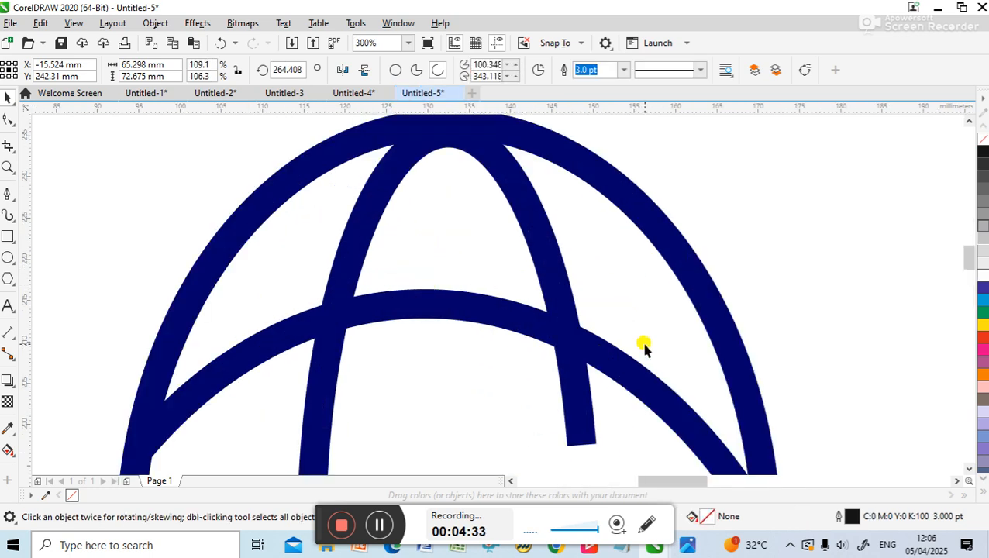
scroll(639, 345, down, 1)
scroll(609, 327, down, 1)
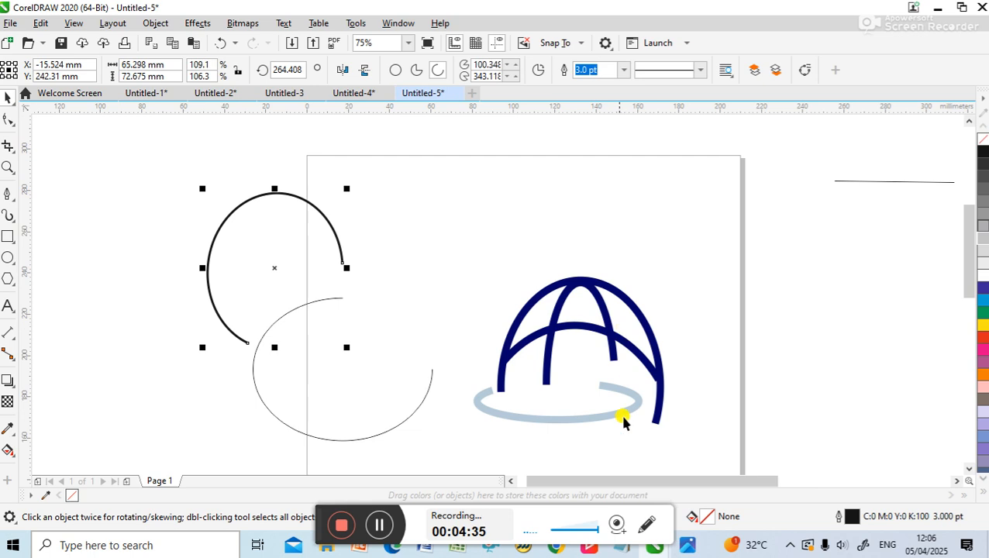
drag(742, 479, 856, 453)
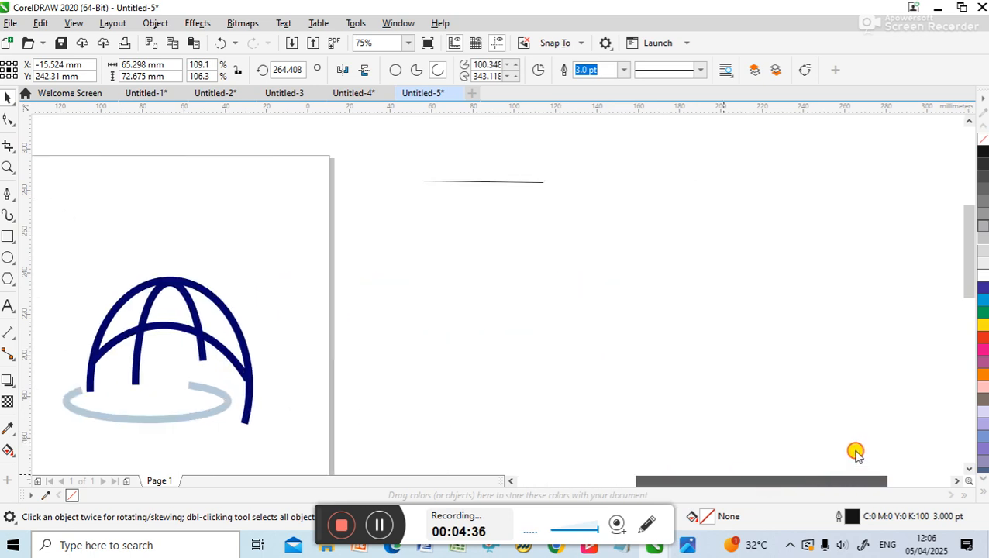